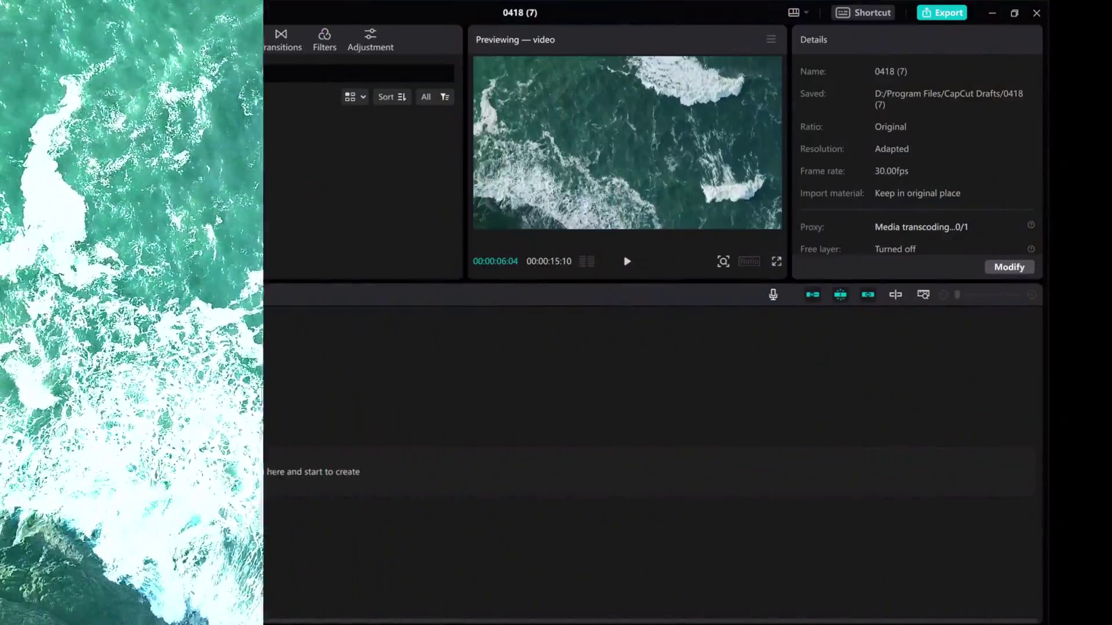
# Place the ocean drone clip on the timeline with the purple waveform visualizer on a track above
pyautogui.moveTo(193, 152); pyautogui.dragTo(180, 476)
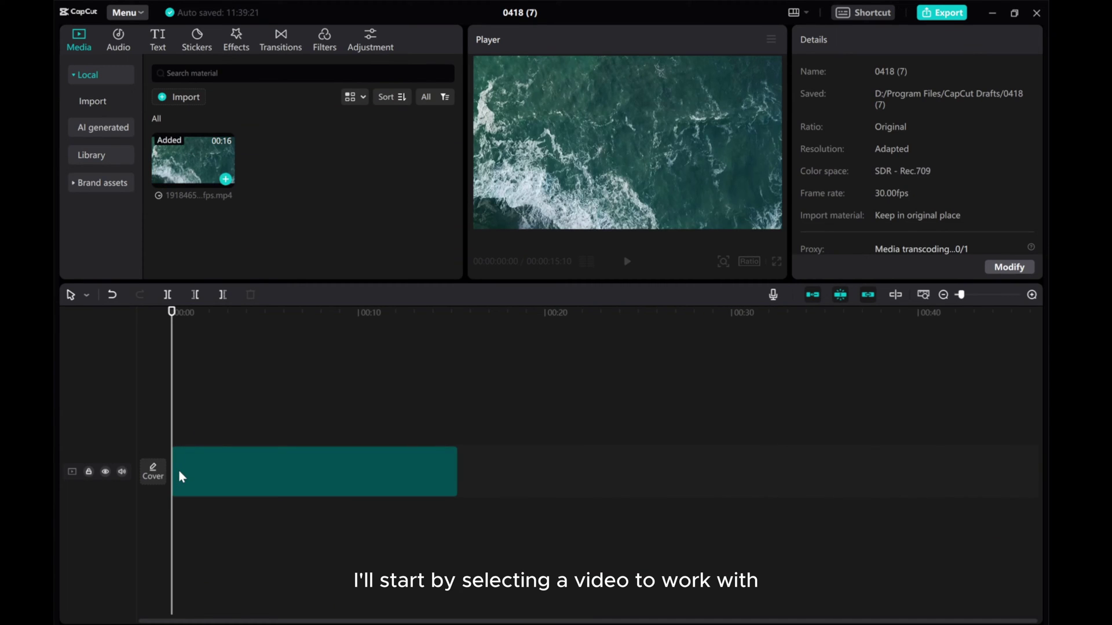
pyautogui.click(180, 471)
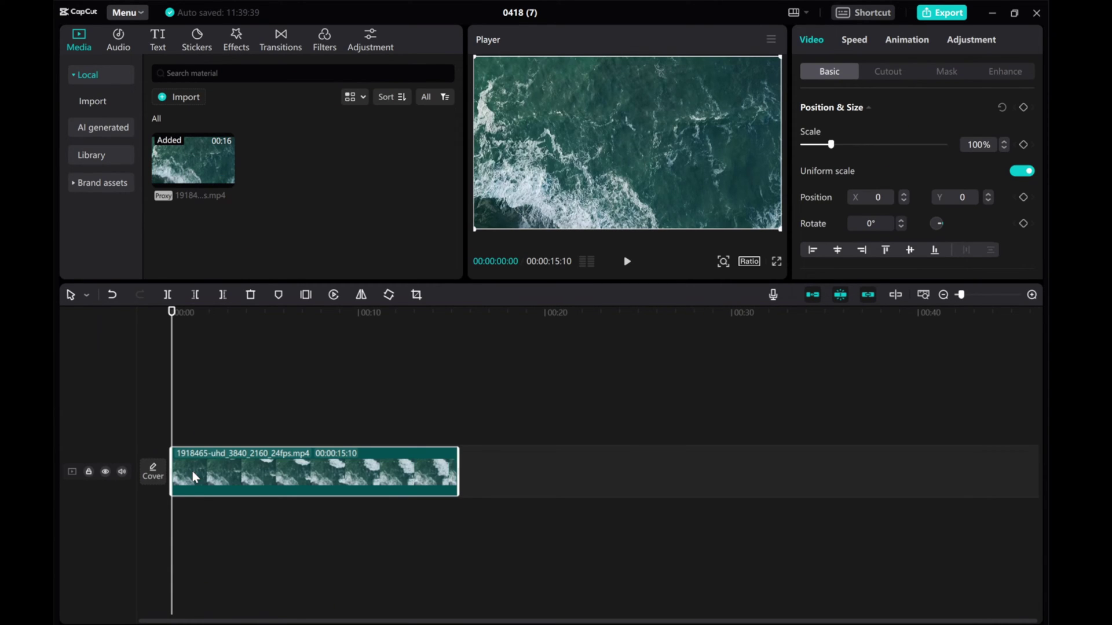
pyautogui.click(77, 156)
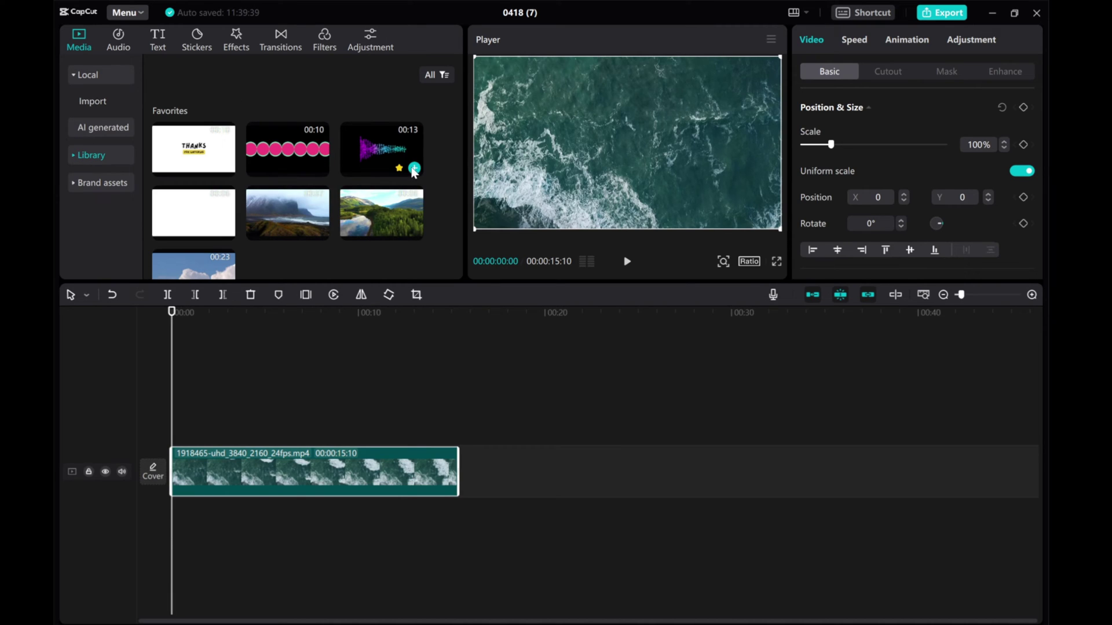
pyautogui.moveTo(414, 171); pyautogui.dragTo(175, 431)
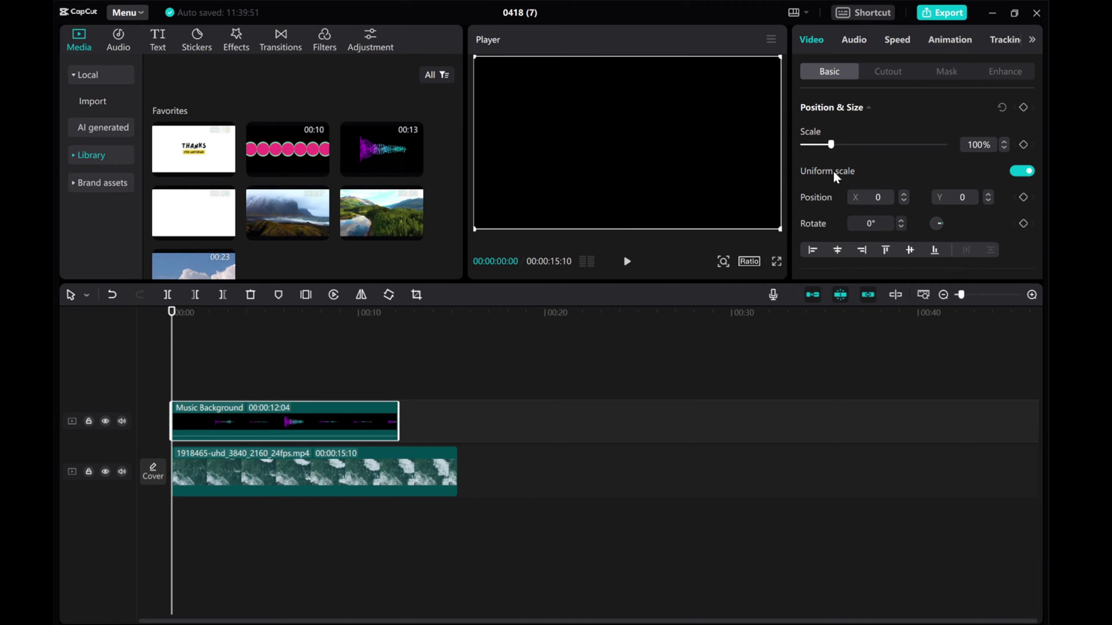
pyautogui.scroll(-2, 834, 170)
pyautogui.scroll(-1, 834, 170)
pyautogui.scroll(-1, 835, 157)
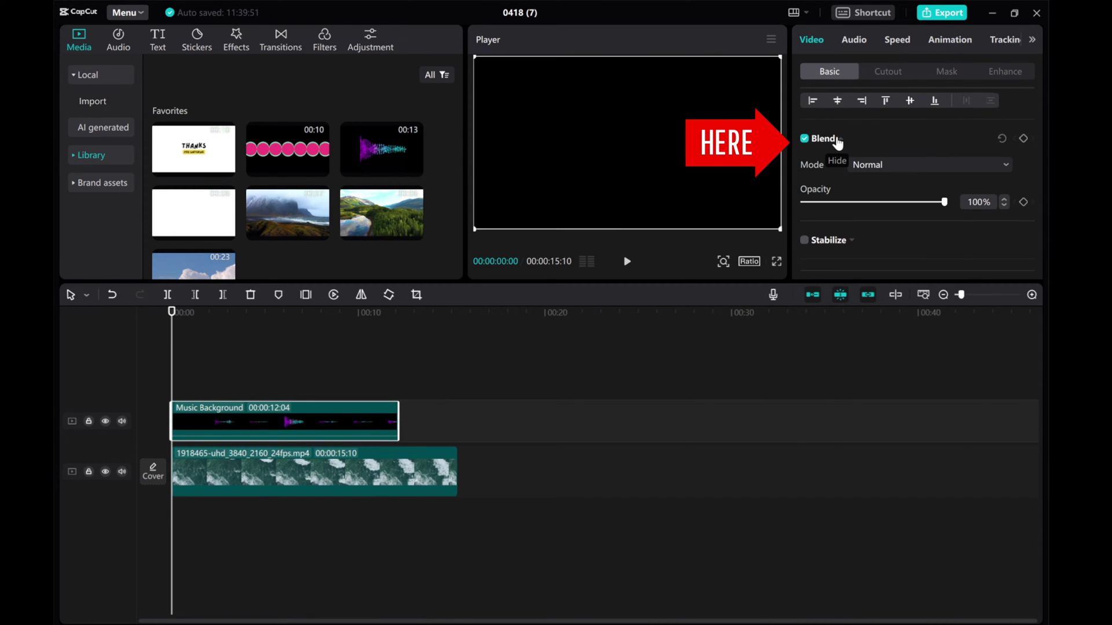
# Set the waveform overlay's blend mode to Screen and play the preview to check it
pyautogui.click(882, 162)
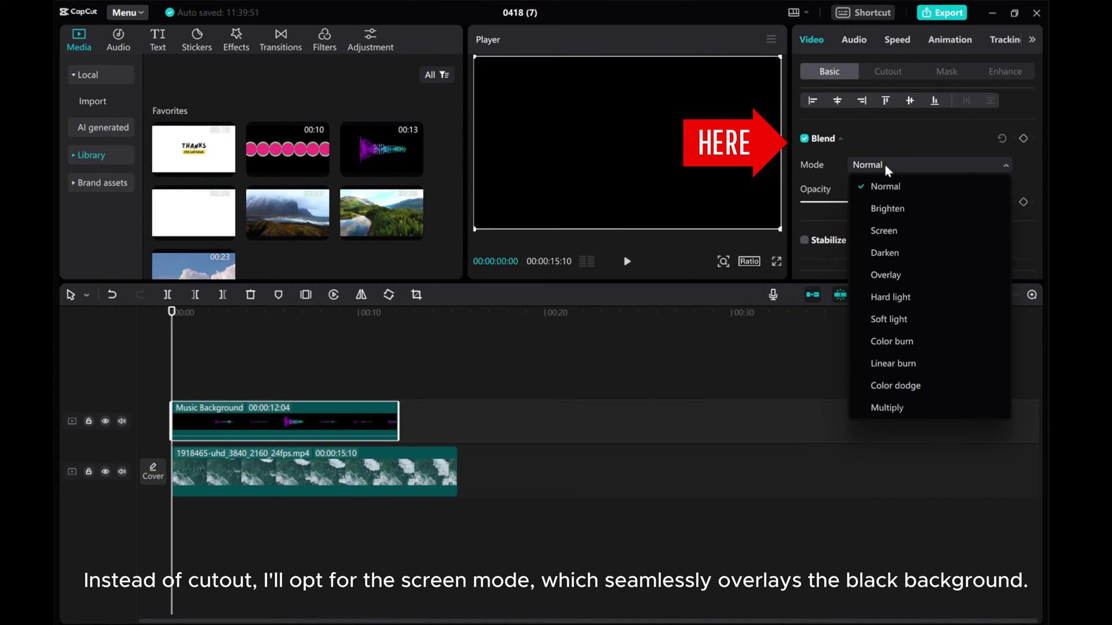
pyautogui.click(884, 231)
pyautogui.click(626, 263)
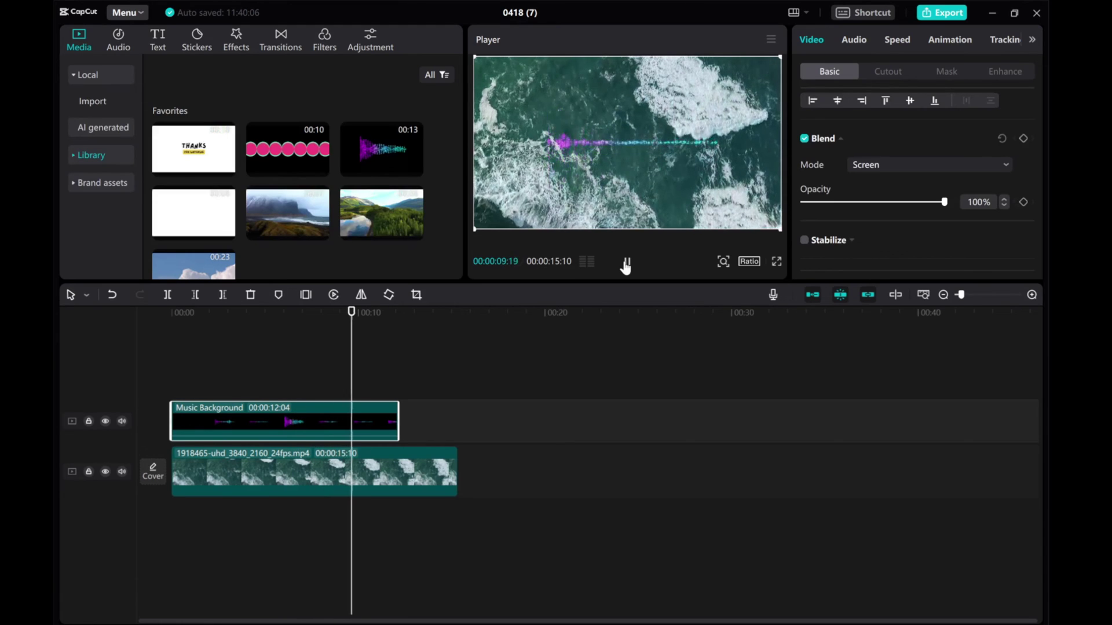
pyautogui.click(626, 264)
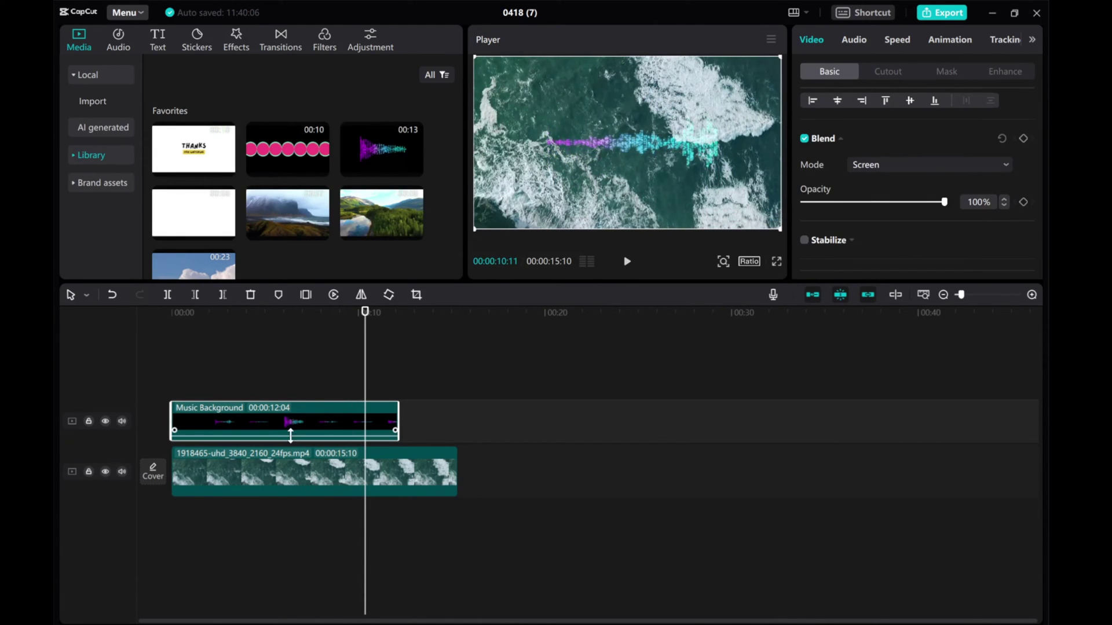
# Delete the Music Background waveform clip, rewind to 0, and place the Thanks template above the ocean clip
pyautogui.rightClick(276, 426)
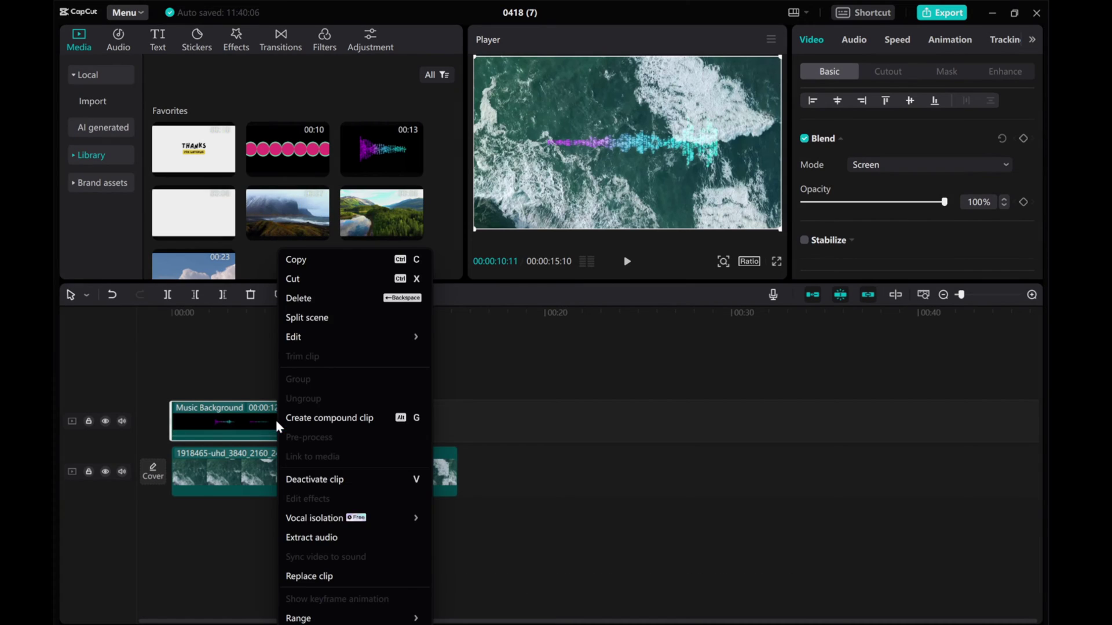
pyautogui.click(287, 295)
pyautogui.moveTo(359, 346); pyautogui.dragTo(171, 363)
pyautogui.click(226, 166)
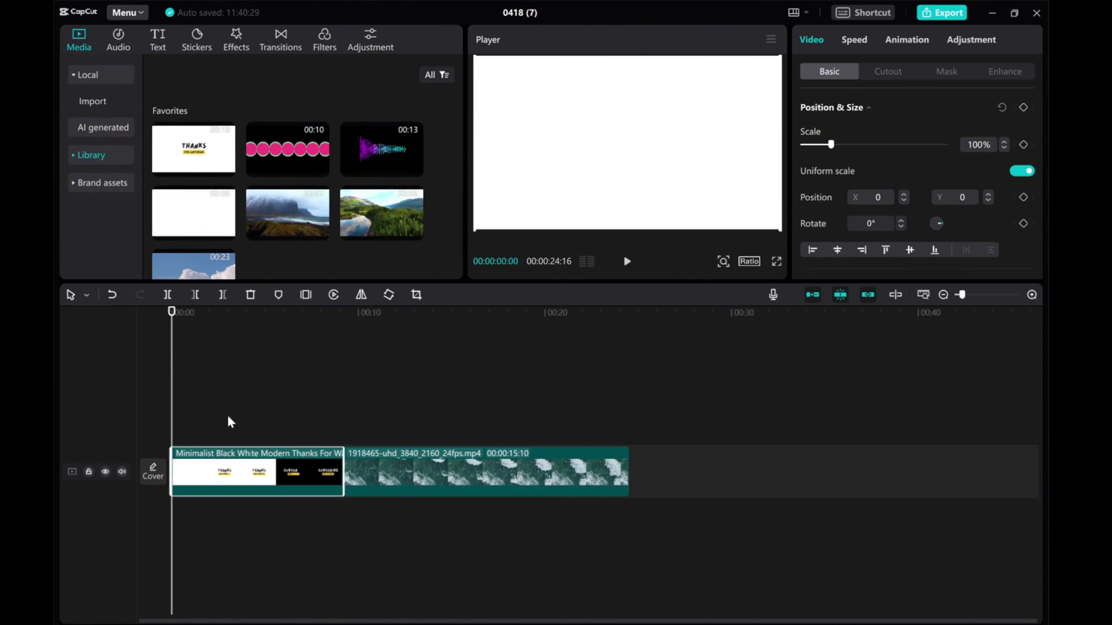
pyautogui.moveTo(223, 465)
pyautogui.mouseDown()
pyautogui.moveTo(215, 411)
pyautogui.moveTo(215, 424)
pyautogui.mouseUp()
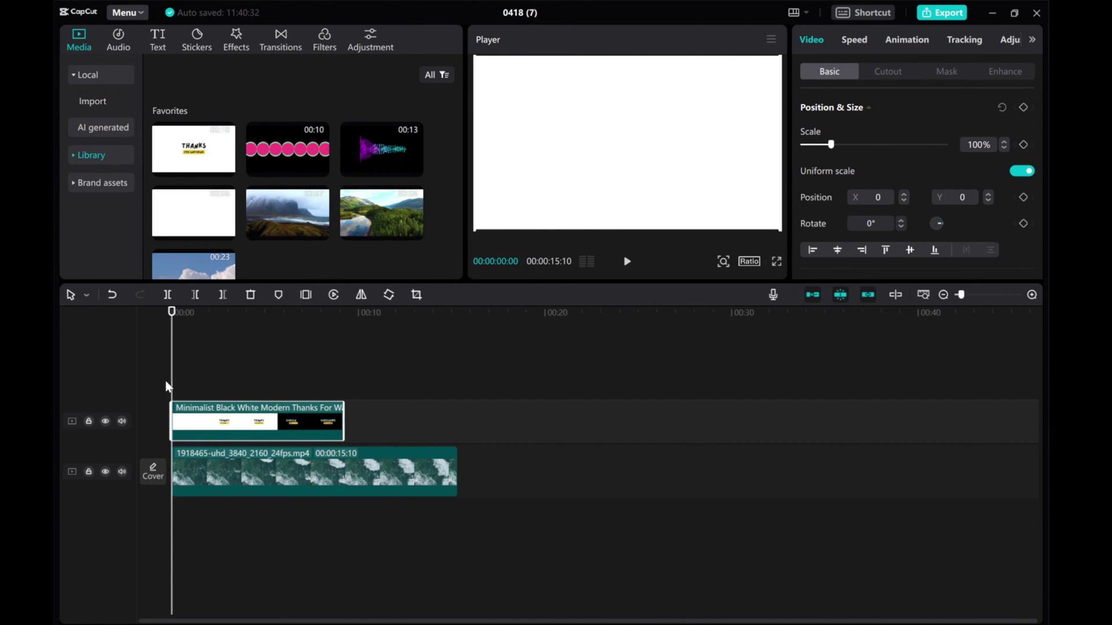
# On the THANKS frame, try Screen, Darken, Overlay, Hard light, Soft light and Color burn blending
pyautogui.moveTo(168, 387); pyautogui.dragTo(223, 385)
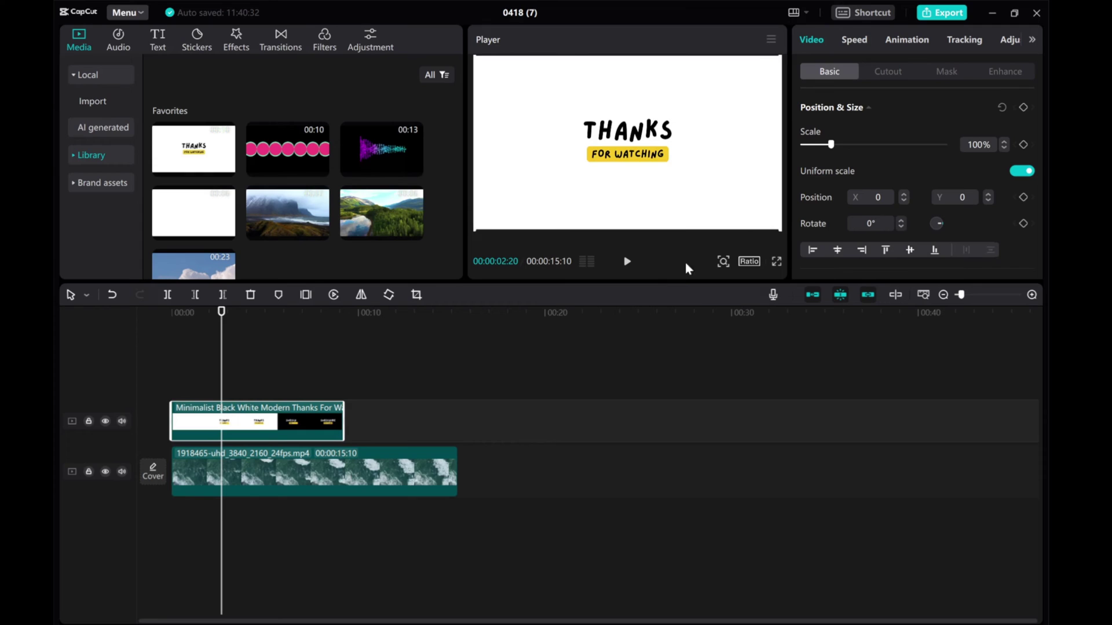
pyautogui.scroll(-3, 832, 194)
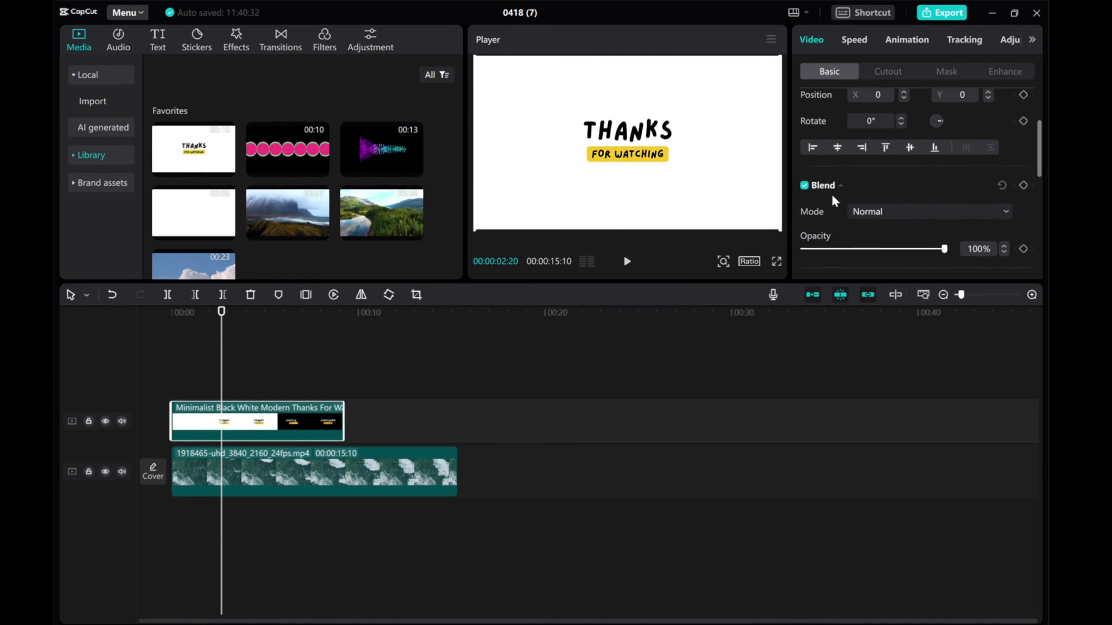
pyautogui.scroll(-2, 831, 194)
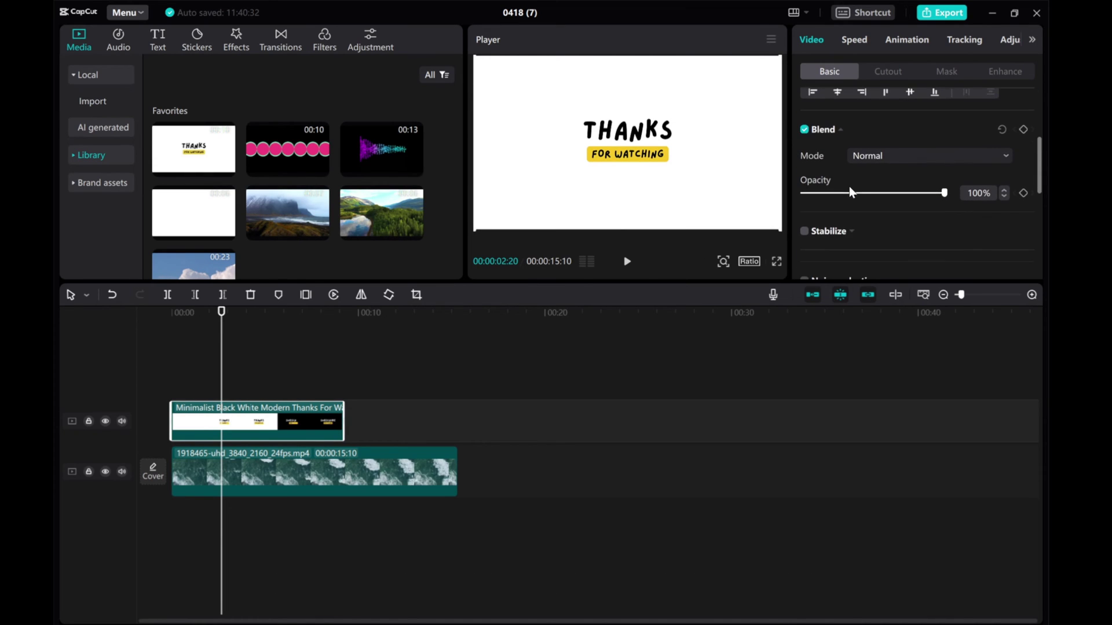
pyautogui.click(896, 156)
pyautogui.click(883, 201)
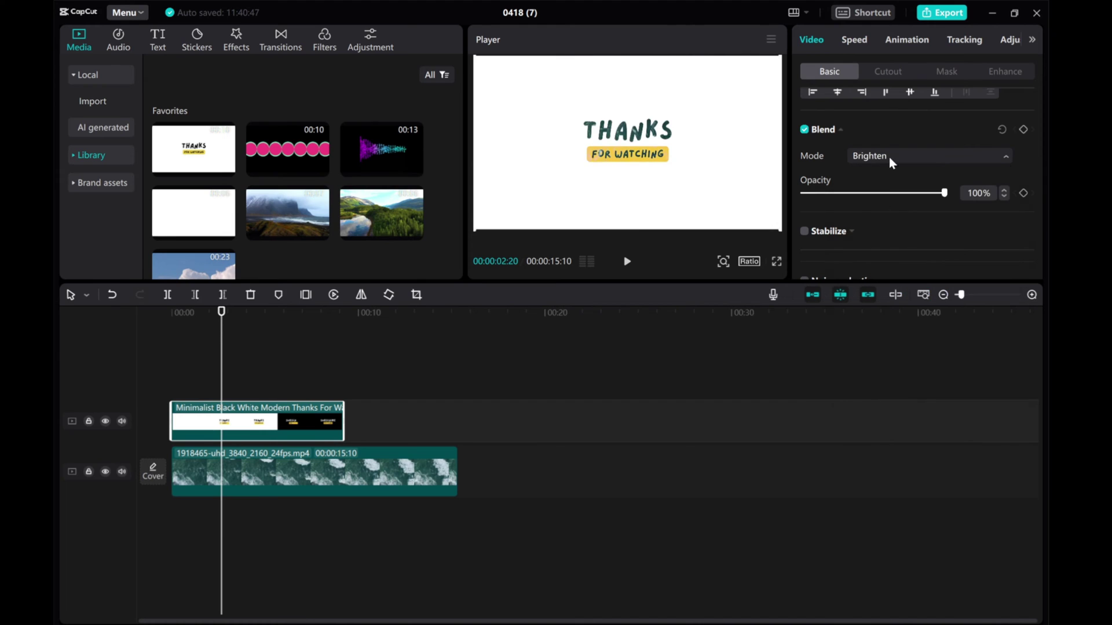
pyautogui.click(888, 158)
pyautogui.click(883, 221)
pyautogui.click(891, 154)
pyautogui.click(882, 245)
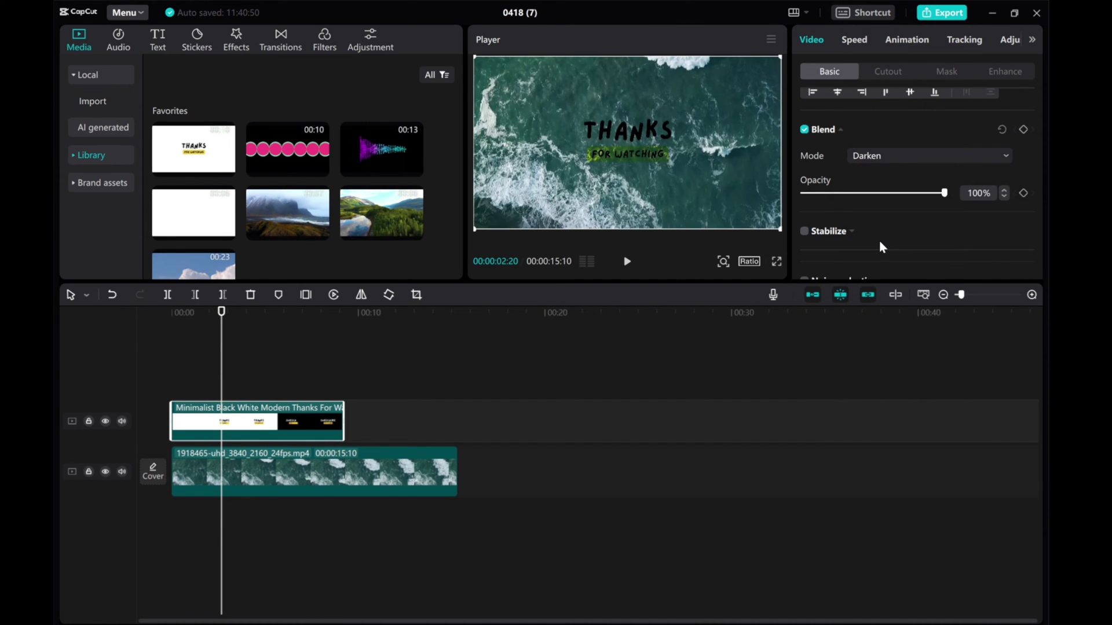
pyautogui.click(893, 156)
pyautogui.click(886, 266)
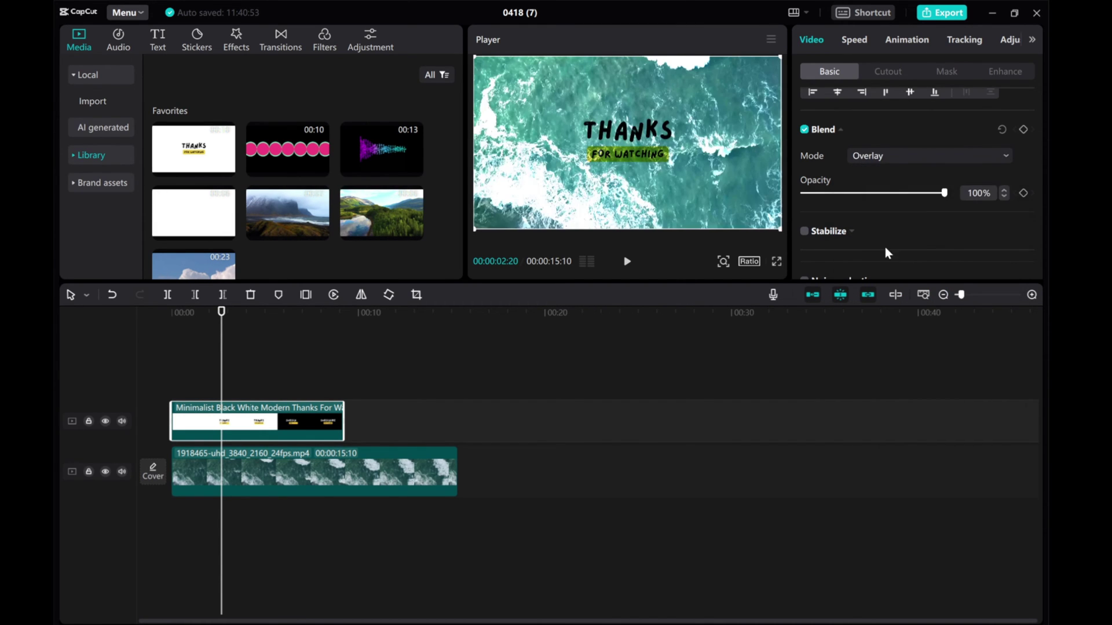
pyautogui.click(889, 156)
pyautogui.click(894, 293)
pyautogui.click(890, 156)
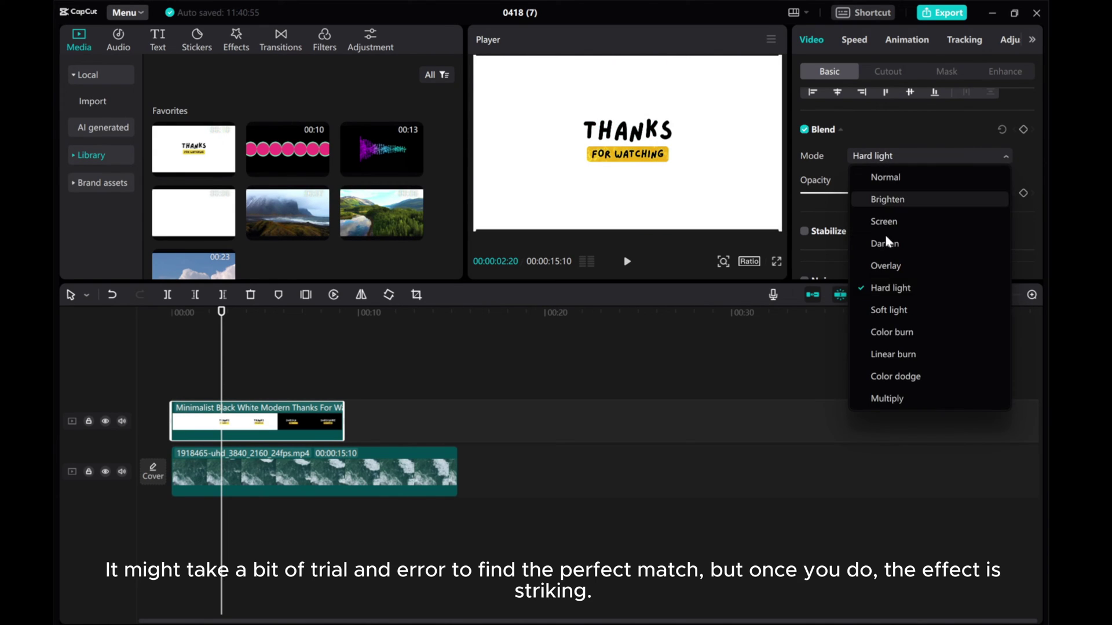
pyautogui.click(888, 310)
pyautogui.click(889, 300)
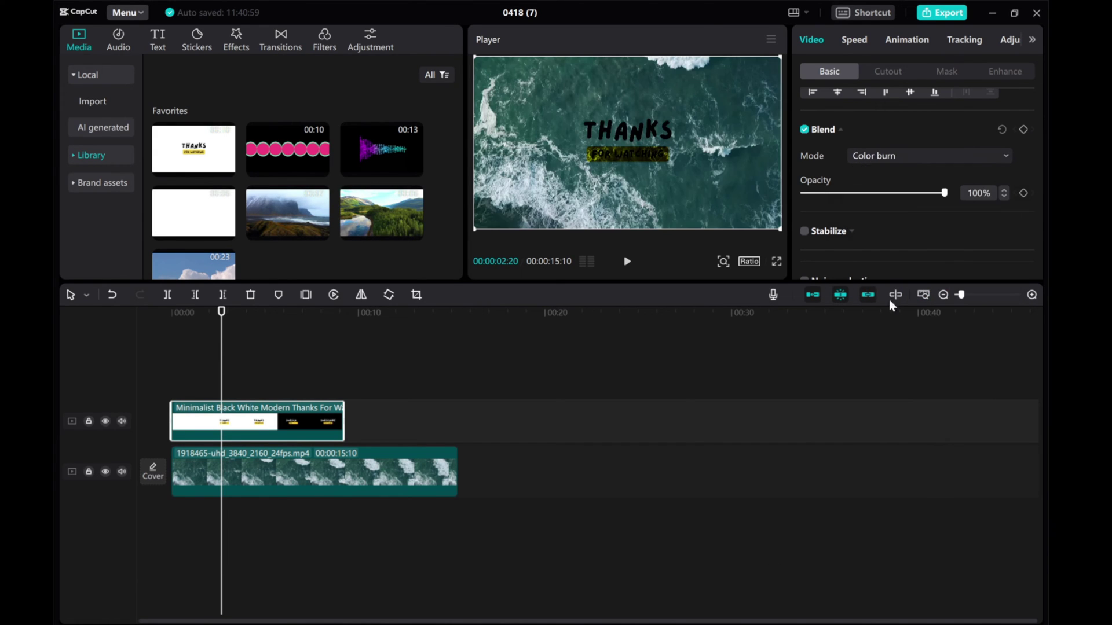
# Try Linear burn, Color dodge, Multiply and Darken blending, then settle on Overlay
pyautogui.click(902, 157)
pyautogui.click(895, 365)
pyautogui.click(887, 156)
pyautogui.click(895, 374)
pyautogui.click(878, 157)
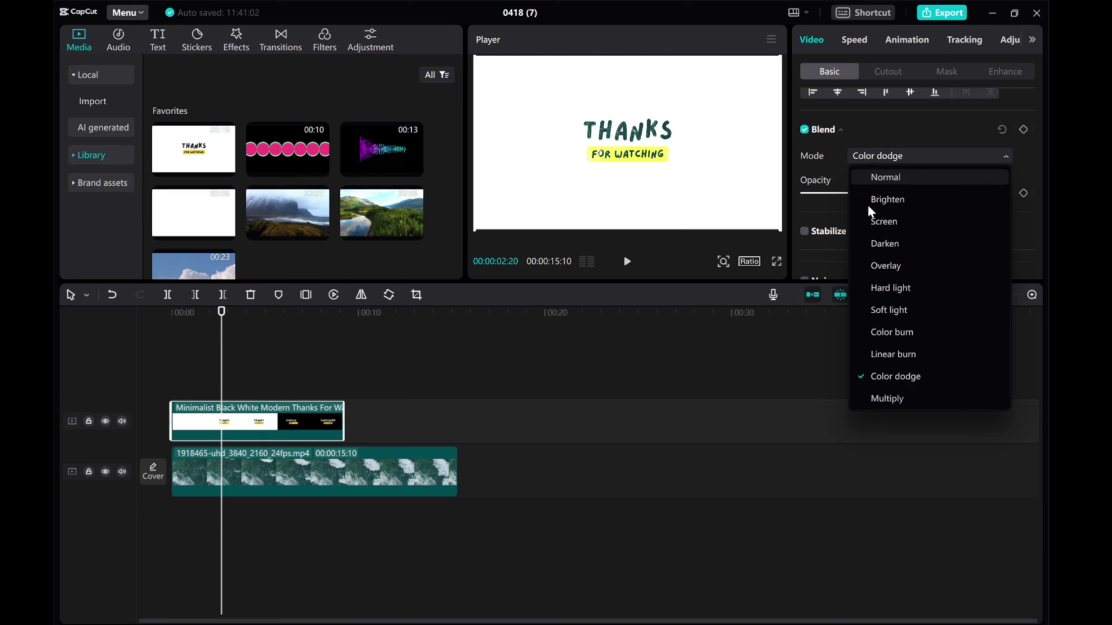
pyautogui.click(873, 400)
pyautogui.click(893, 154)
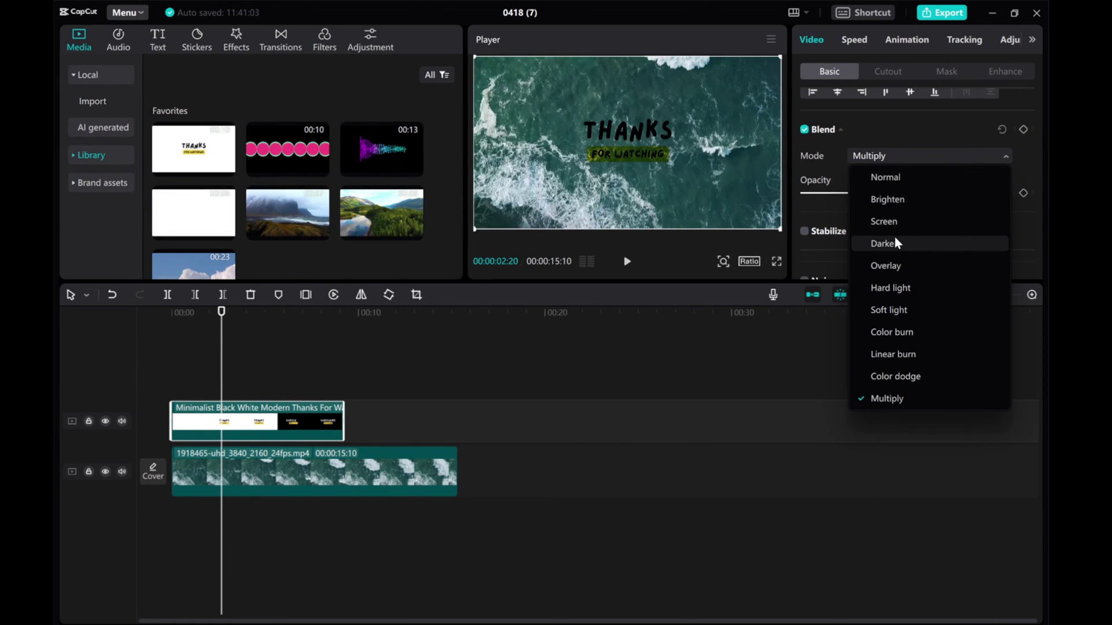
pyautogui.click(894, 242)
pyautogui.click(905, 156)
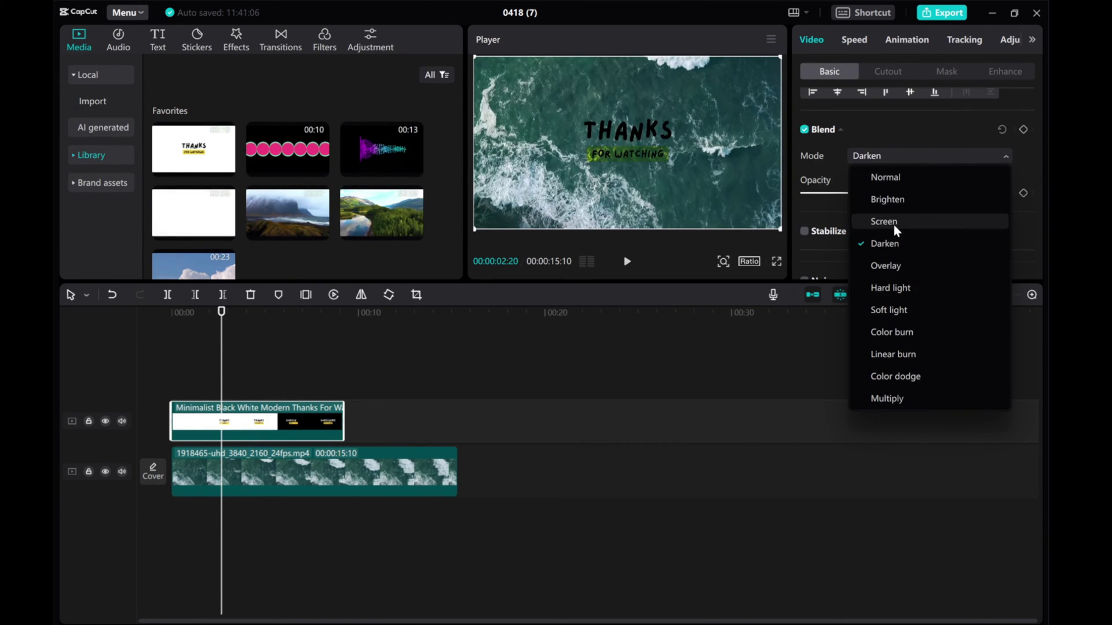
pyautogui.click(886, 398)
pyautogui.click(876, 156)
pyautogui.click(883, 263)
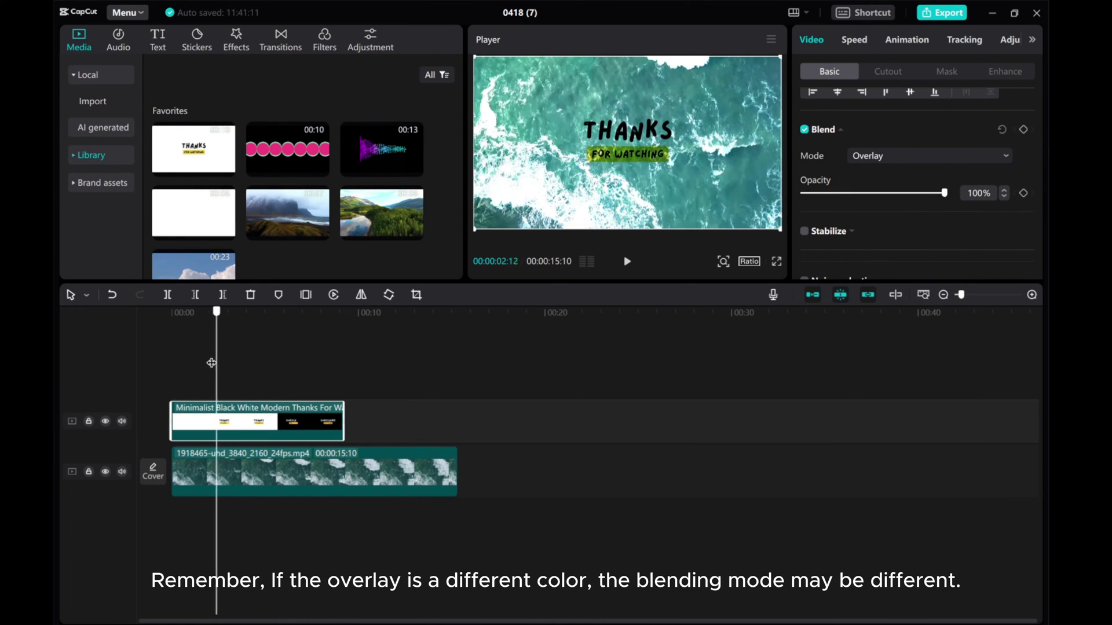
pyautogui.moveTo(219, 357); pyautogui.dragTo(162, 365)
pyautogui.click(627, 262)
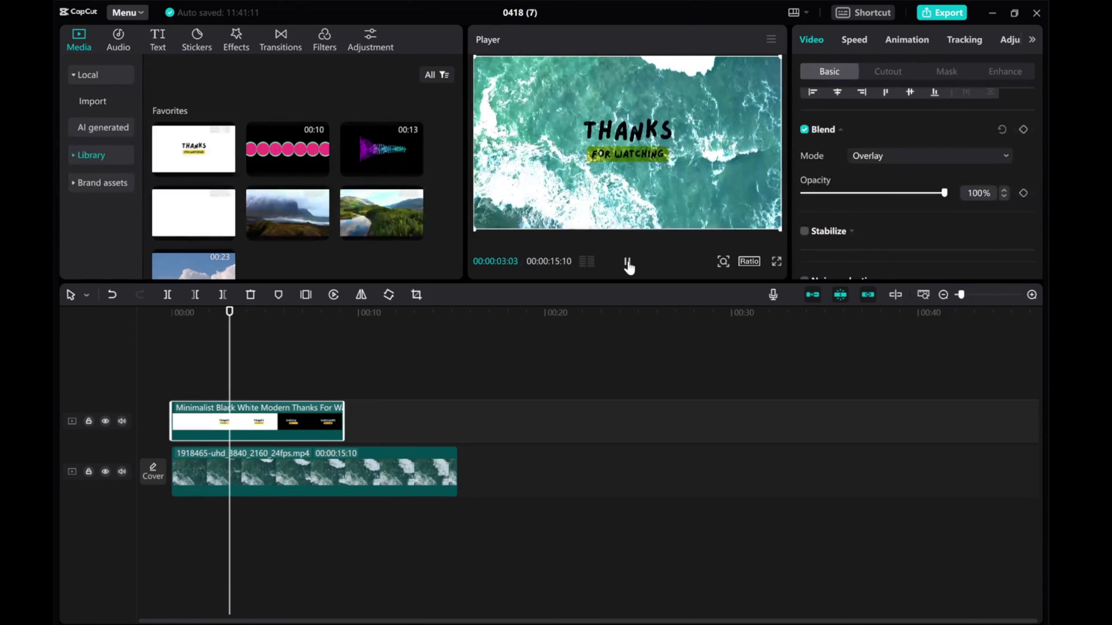
pyautogui.click(626, 262)
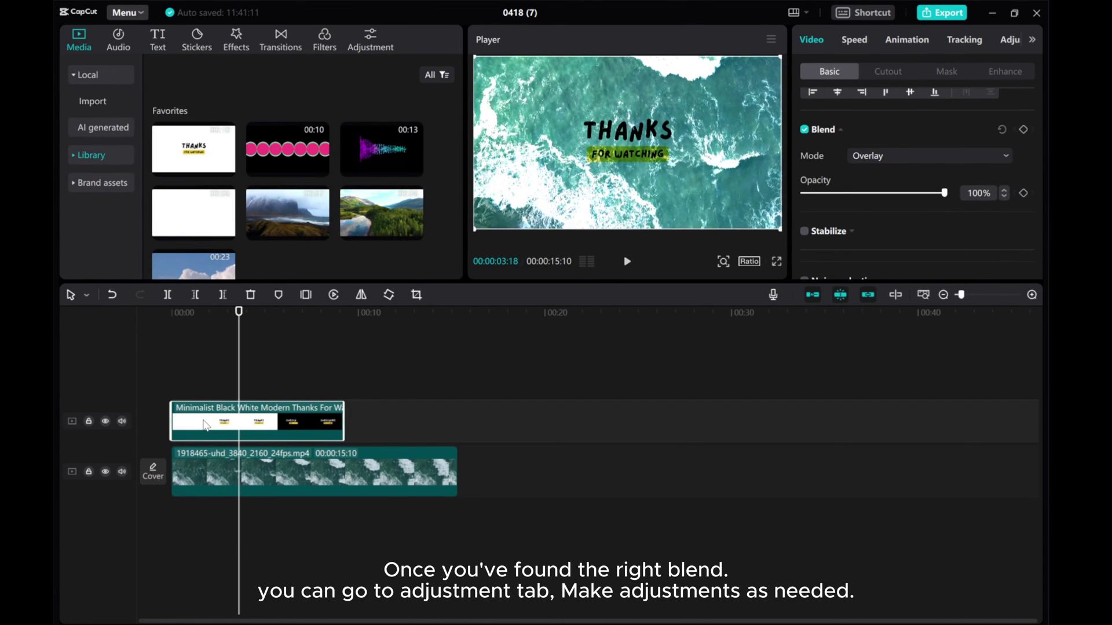
# Bring up the title clip's colour Adjustment settings
pyautogui.click(1009, 46)
pyautogui.scroll(-3, 850, 204)
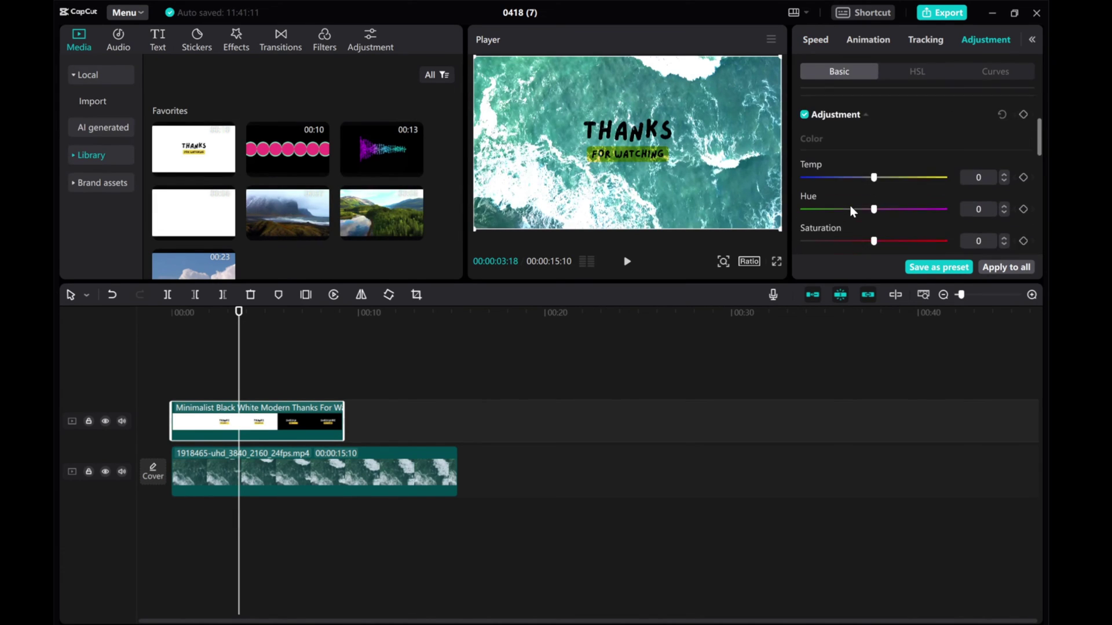
pyautogui.scroll(-1, 851, 208)
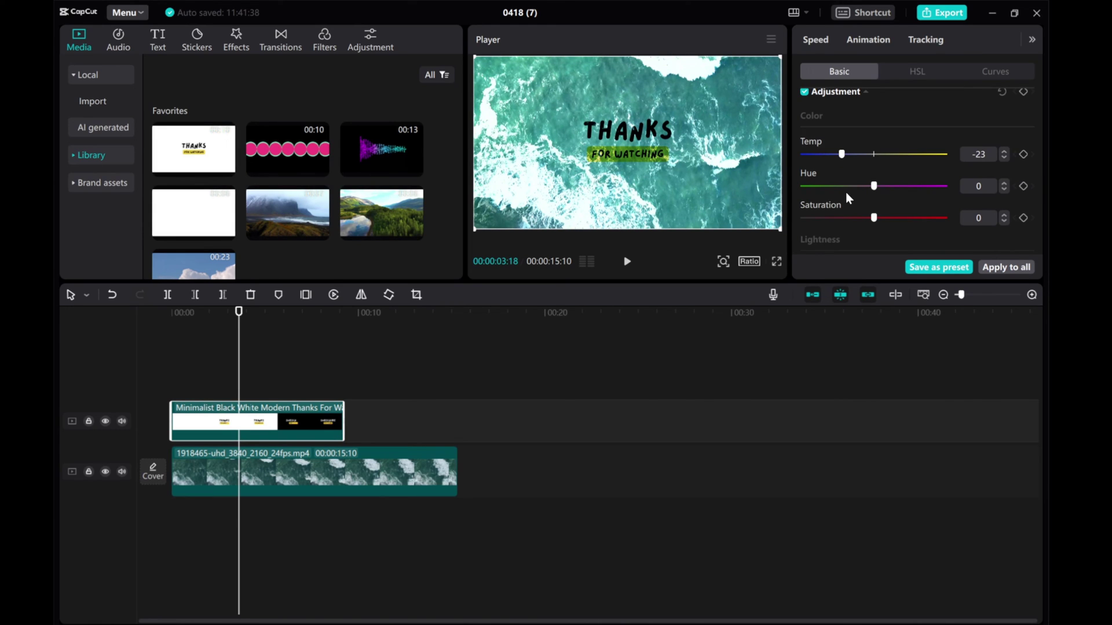
pyautogui.scroll(-3, 846, 192)
pyautogui.scroll(-1, 846, 192)
pyautogui.moveTo(873, 179)
pyautogui.mouseDown()
pyautogui.moveTo(863, 179)
pyautogui.moveTo(886, 179)
pyautogui.moveTo(861, 180)
pyautogui.moveTo(880, 181)
pyautogui.mouseUp()
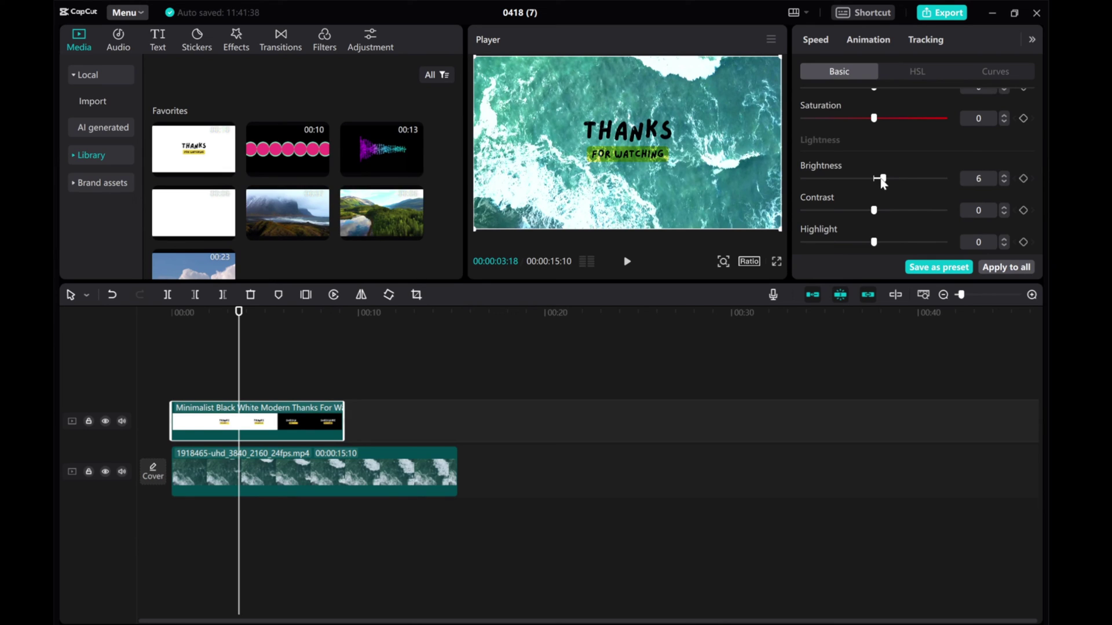
pyautogui.scroll(-1, 863, 205)
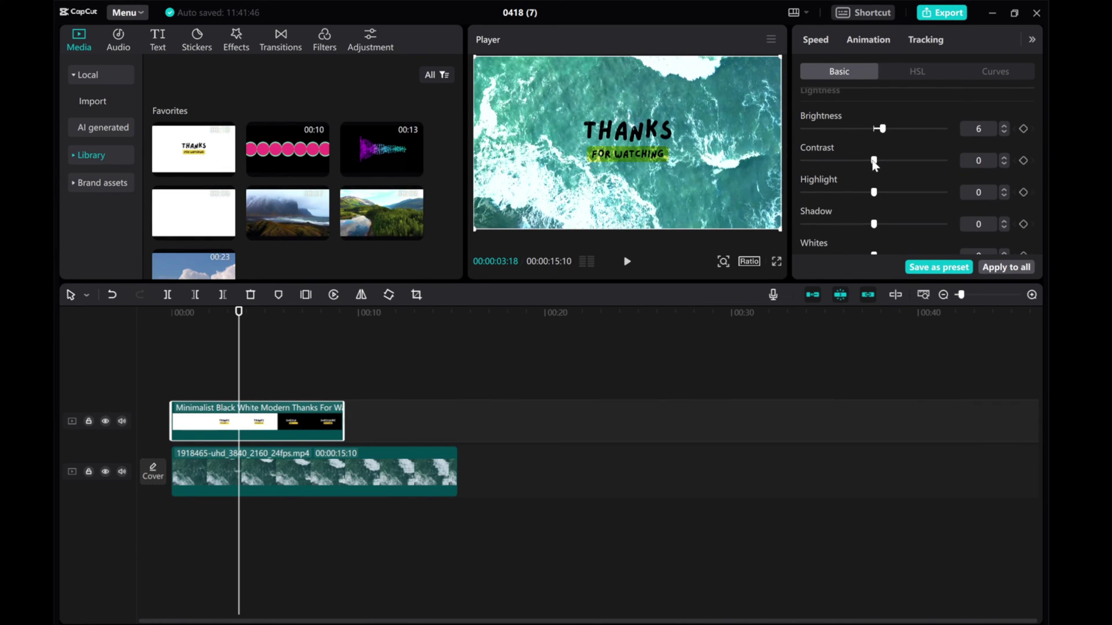
pyautogui.moveTo(873, 161); pyautogui.dragTo(906, 162)
pyautogui.scroll(2, 865, 187)
pyautogui.scroll(-2, 866, 188)
pyautogui.scroll(-4, 865, 188)
pyautogui.scroll(-2, 866, 188)
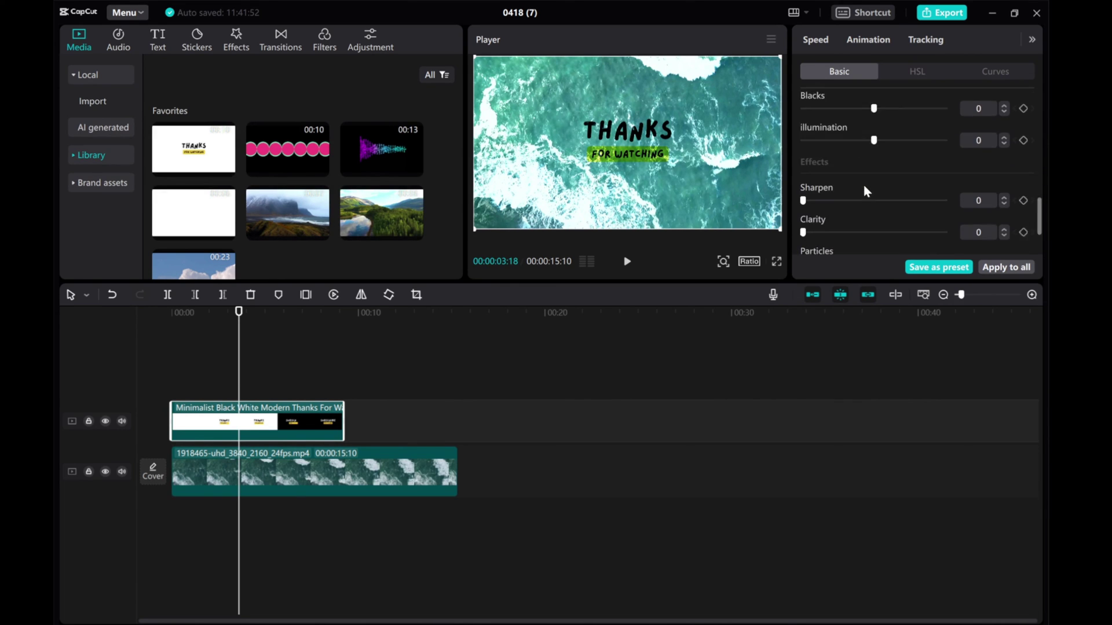
pyautogui.scroll(-1, 864, 190)
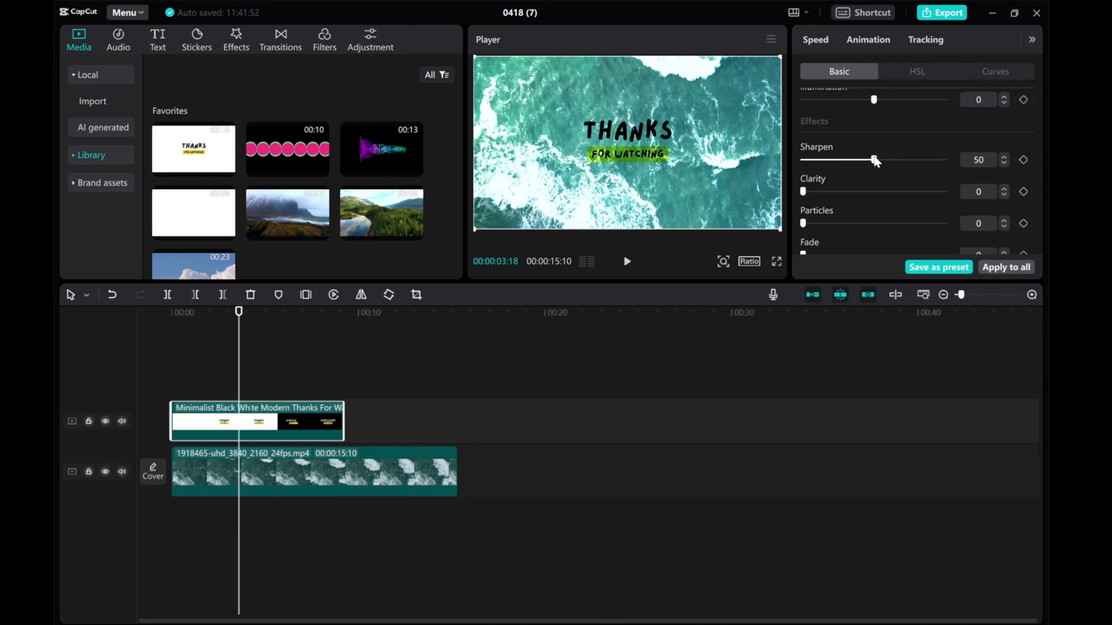